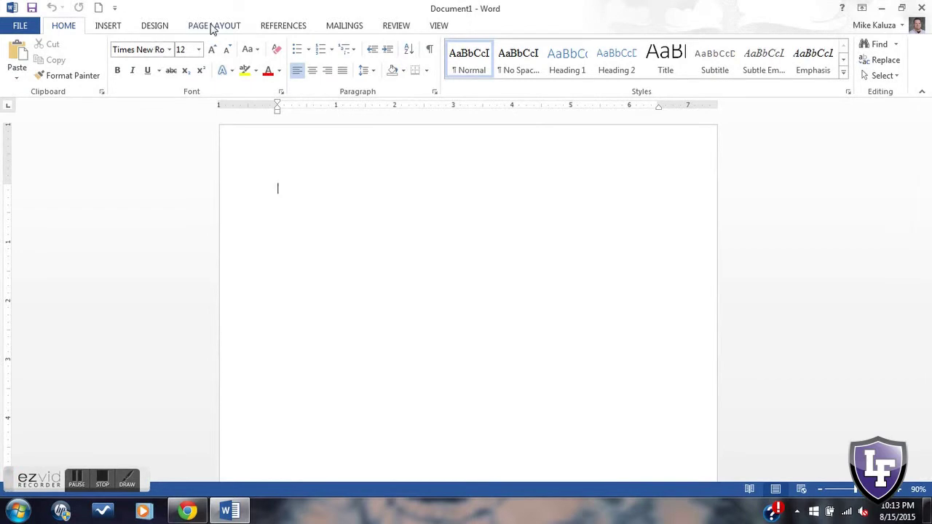
- Check the document's page margin presets, leaving the current margins as they are
{"action": "left_click", "coordinate": [213, 26]}
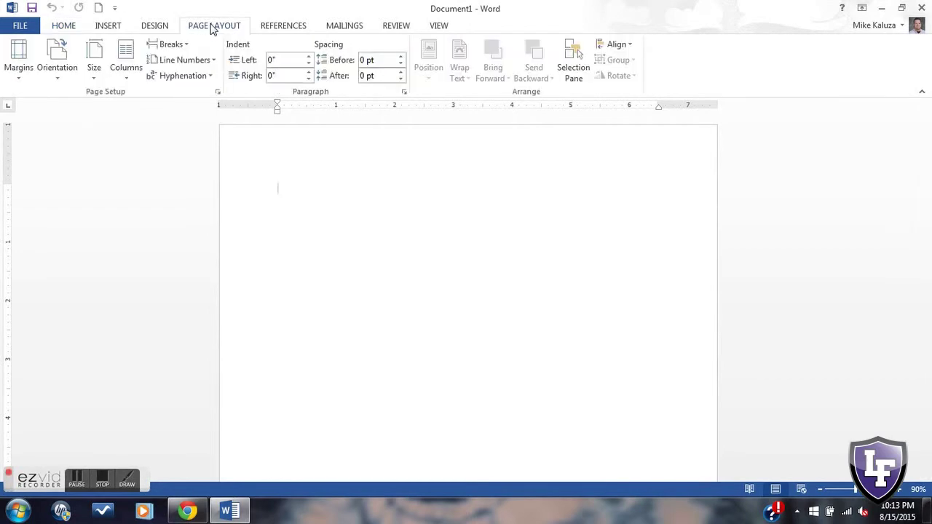
{"action": "left_click", "coordinate": [20, 79]}
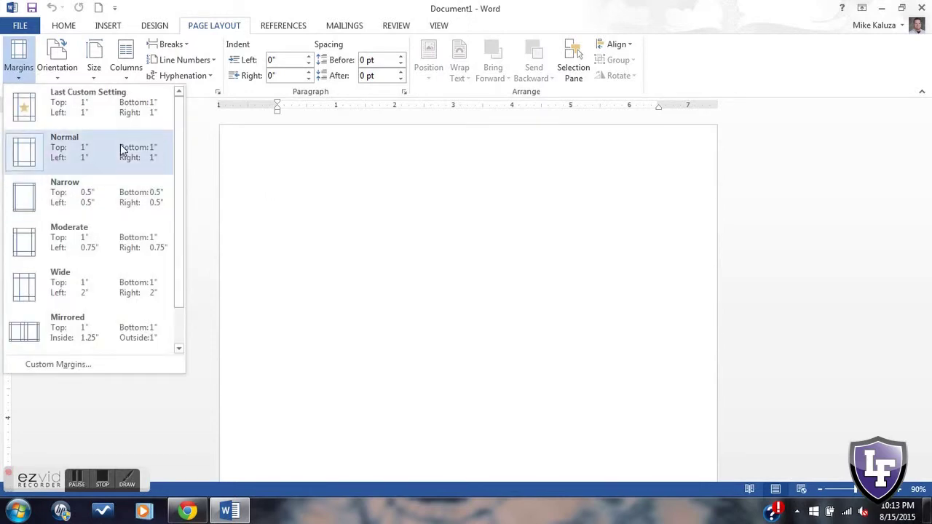
{"action": "left_click", "coordinate": [369, 177]}
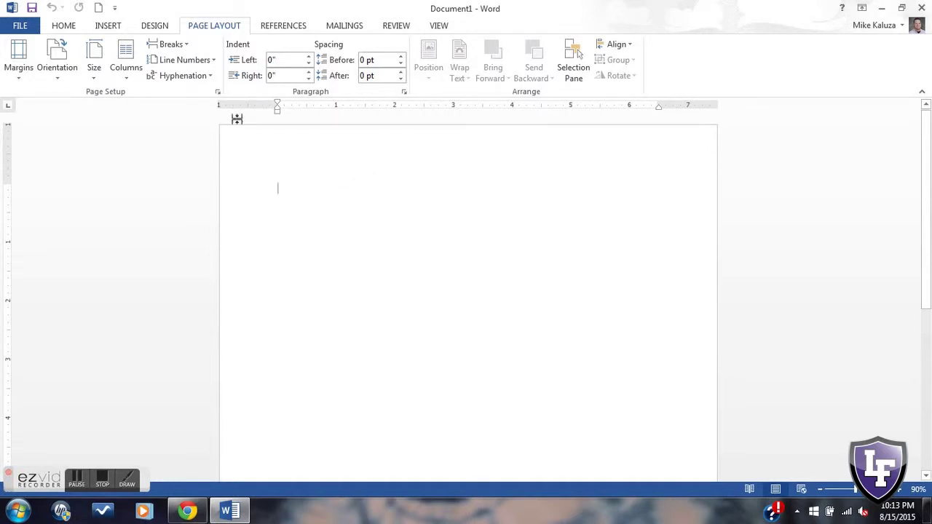
{"action": "left_click", "coordinate": [108, 25]}
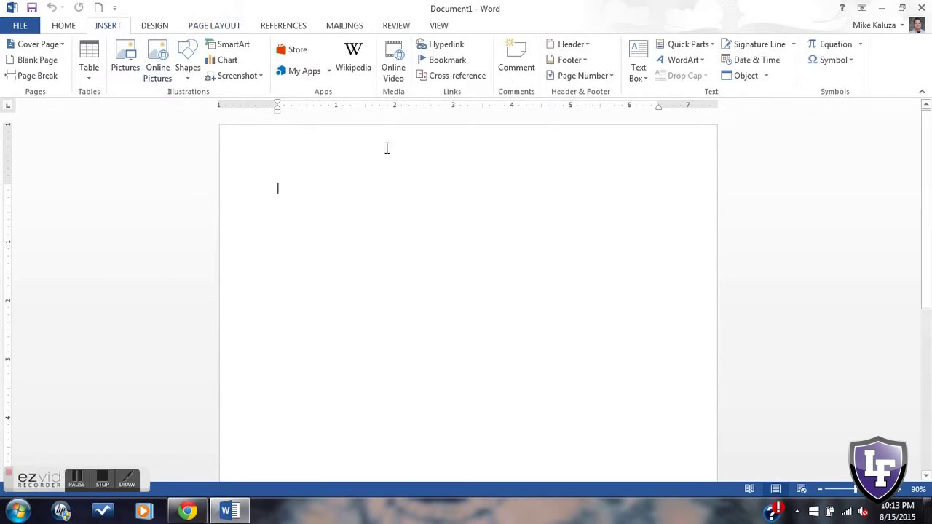
{"action": "double_click", "coordinate": [447, 137]}
{"action": "double_click", "coordinate": [394, 296]}
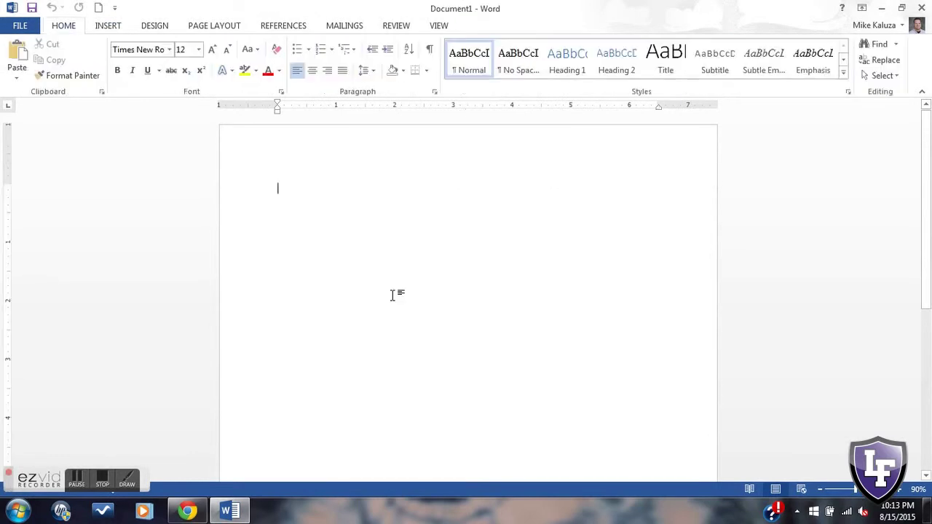
- Insert a Blank header, remove its placeholder text, and return to the document body
{"action": "left_click", "coordinate": [115, 28]}
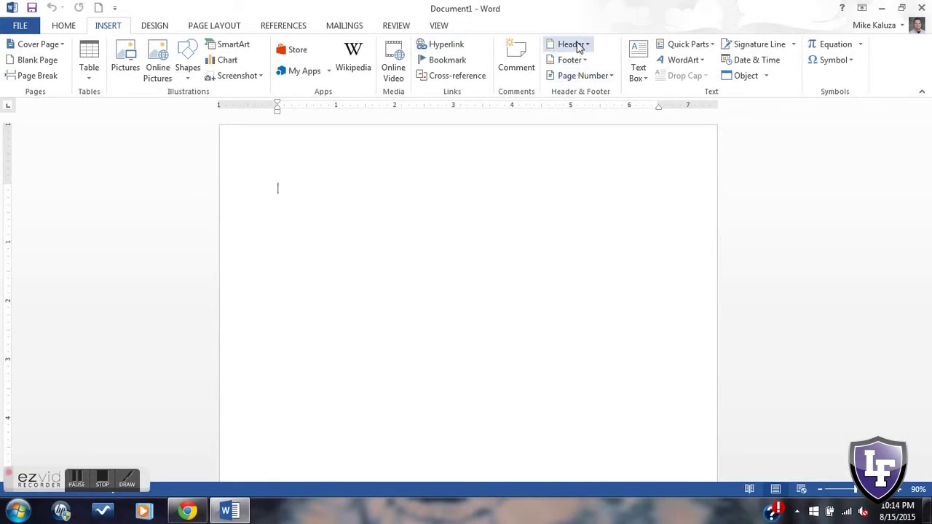
{"action": "left_click", "coordinate": [575, 43]}
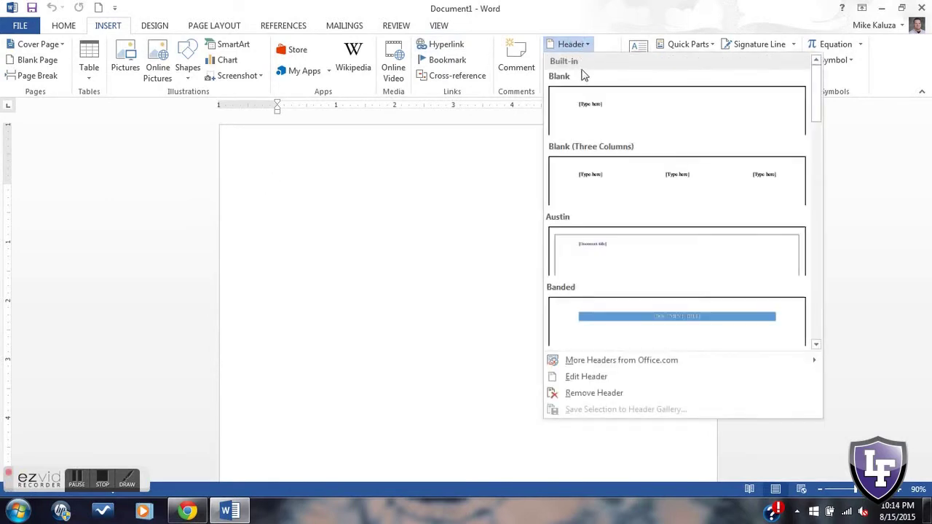
{"action": "left_click", "coordinate": [617, 118]}
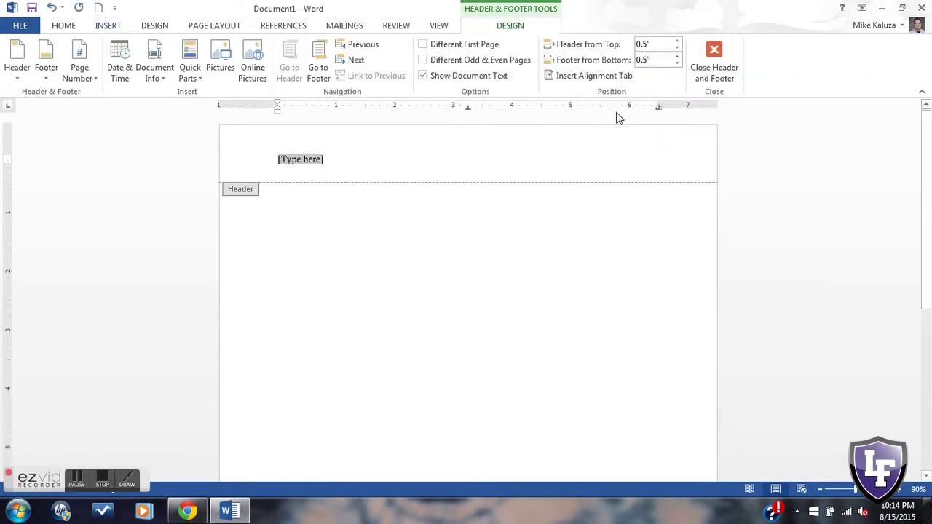
{"action": "double_click", "coordinate": [344, 246]}
{"action": "double_click", "coordinate": [306, 160]}
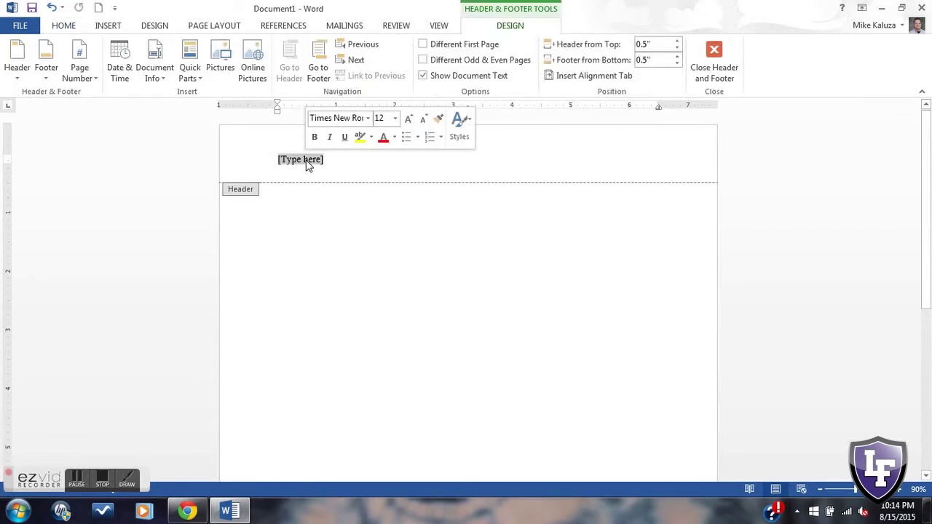
{"action": "key", "text": "Delete"}
{"action": "double_click", "coordinate": [314, 236]}
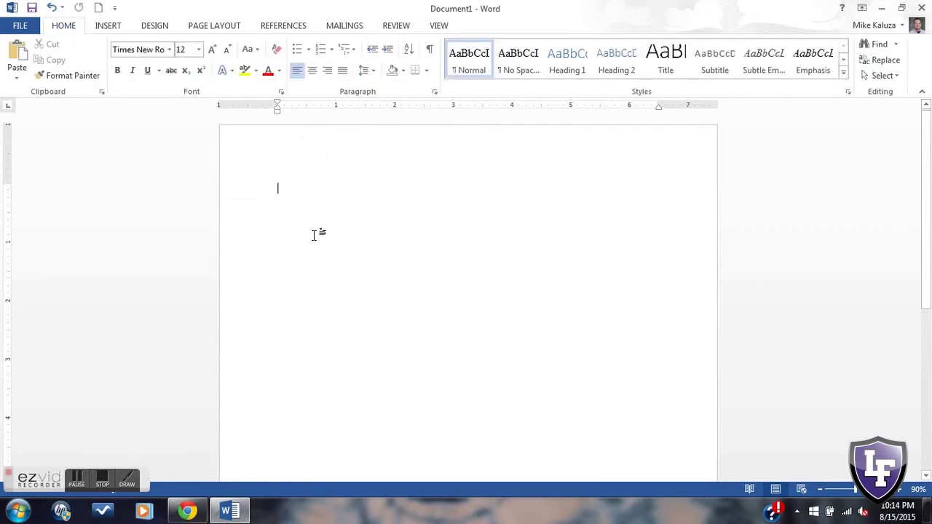
- Insert the built-in Blank header and clear its placeholder text
{"action": "left_click", "coordinate": [115, 28]}
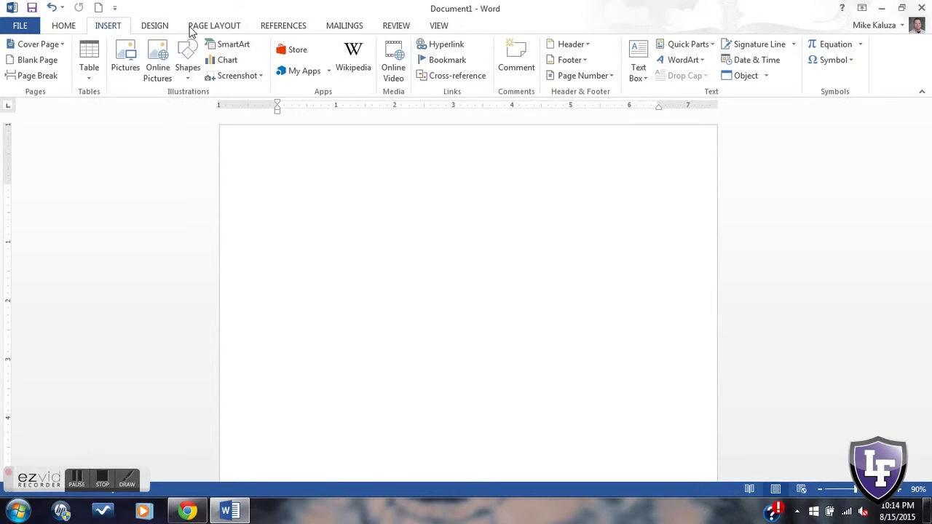
{"action": "left_click", "coordinate": [579, 45]}
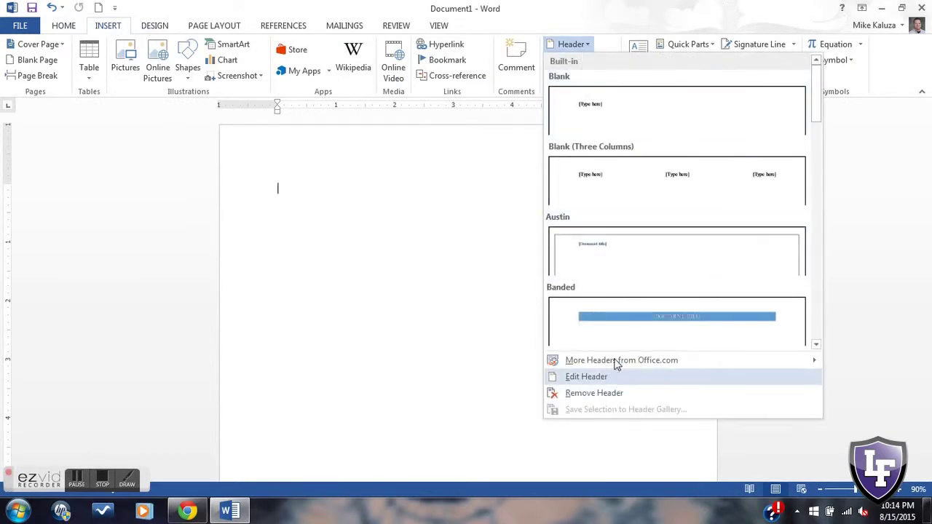
{"action": "left_click", "coordinate": [625, 120]}
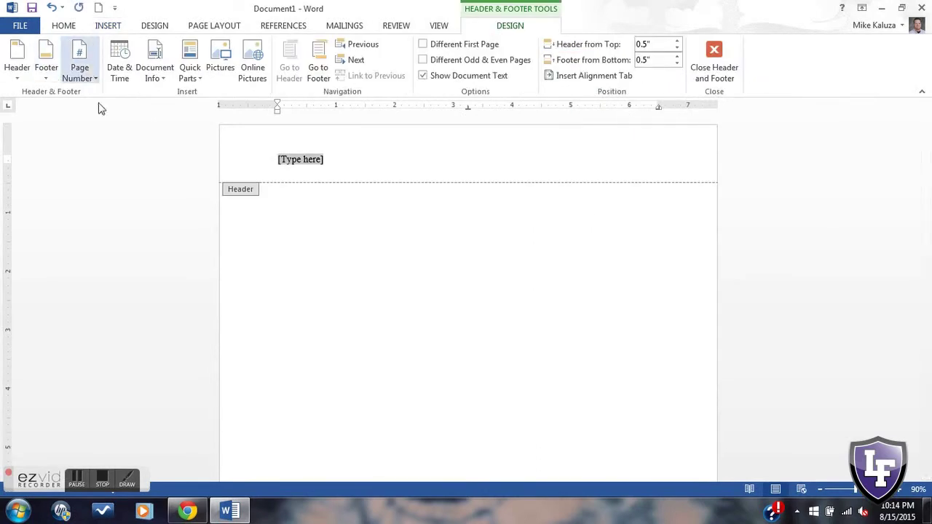
{"action": "key", "text": "Delete"}
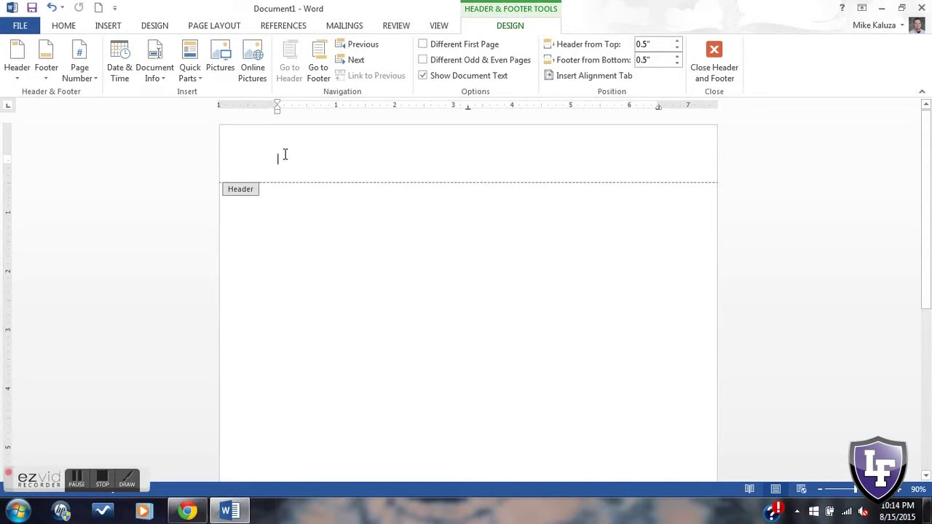
- Add a Plain Number 3 page number at the top of the page, preceded by the author's last name, and close the header
{"action": "left_click", "coordinate": [85, 79]}
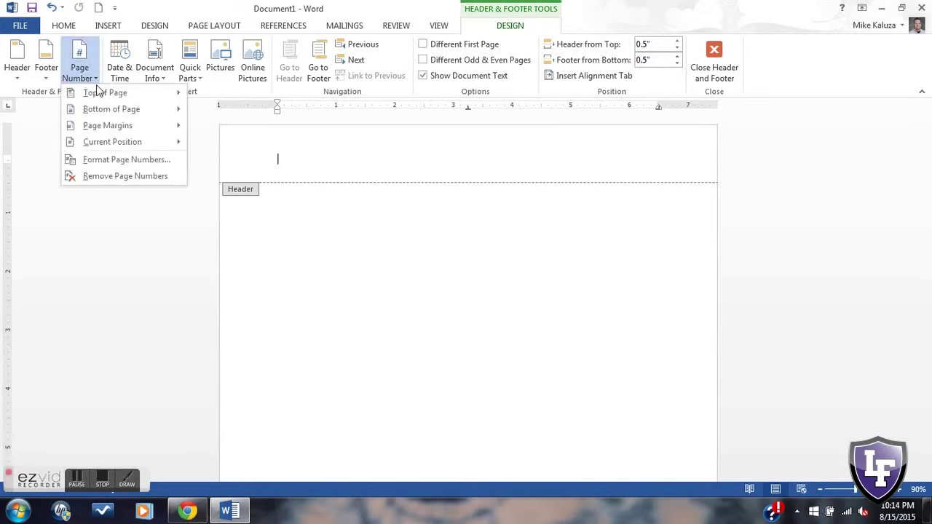
{"action": "mouse_move", "coordinate": [116, 99]}
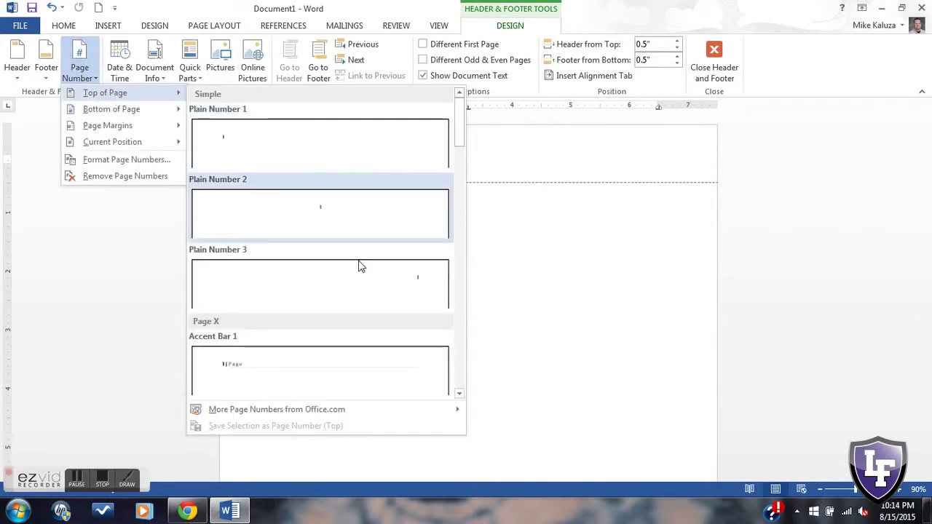
{"action": "left_click", "coordinate": [342, 295]}
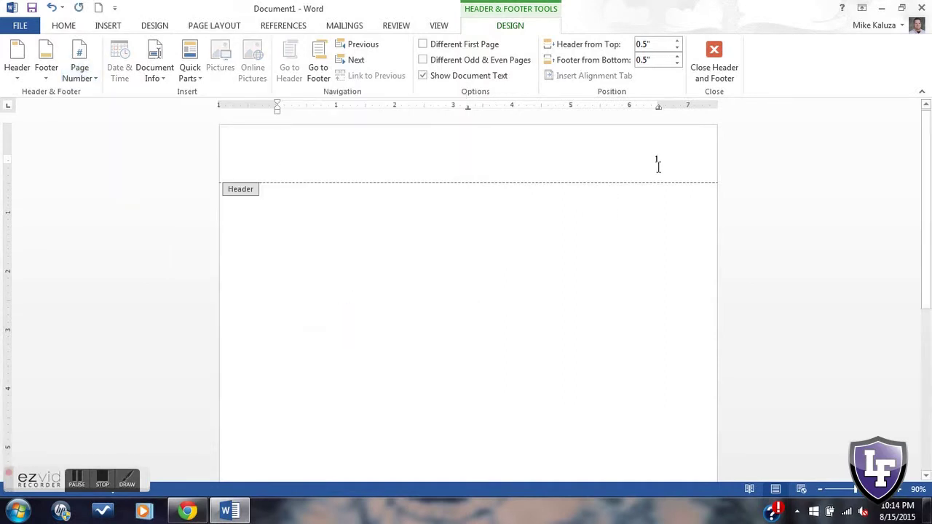
{"action": "type", "text": "Kaluza"}
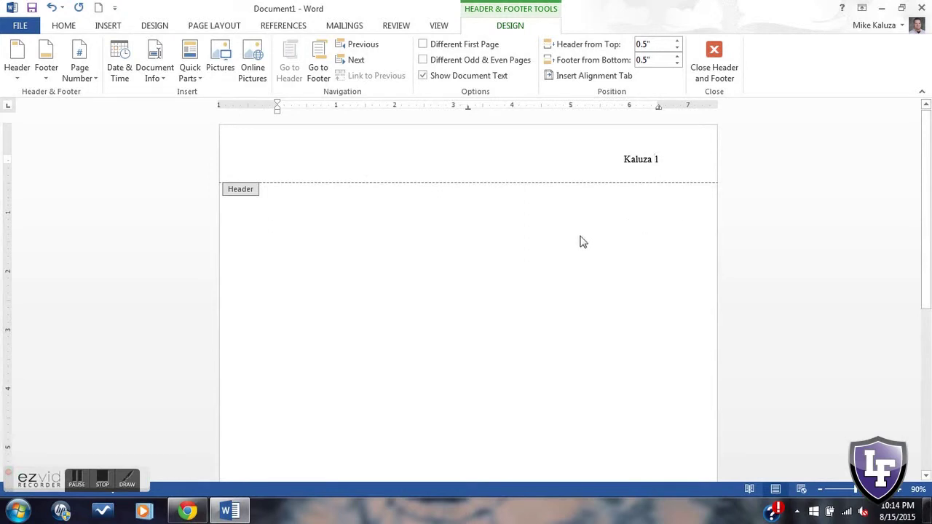
{"action": "left_click", "coordinate": [659, 160]}
{"action": "double_click", "coordinate": [352, 269]}
- Add blank lines to the body until a second page starts, to check its running header
{"action": "key", "text": "Return"}
{"action": "key", "text": "Return"}
{"action": "key", "text": "Return"}
{"action": "key", "text": "Return"}
{"action": "key", "text": "Return"}
{"action": "key", "text": "Return"}
{"action": "key", "text": "Return"}
{"action": "key", "text": "Return"}
{"action": "key", "text": "Return"}
{"action": "key", "text": "Return"}
{"action": "key", "text": "Return"}
{"action": "key", "text": "Return"}
{"action": "key", "text": "Return"}
{"action": "key", "text": "Return"}
{"action": "key", "text": "Return"}
{"action": "key", "text": "Return"}
{"action": "key", "text": "Return"}
{"action": "key", "text": "Return"}
{"action": "key", "text": "Return"}
{"action": "key", "text": "Return"}
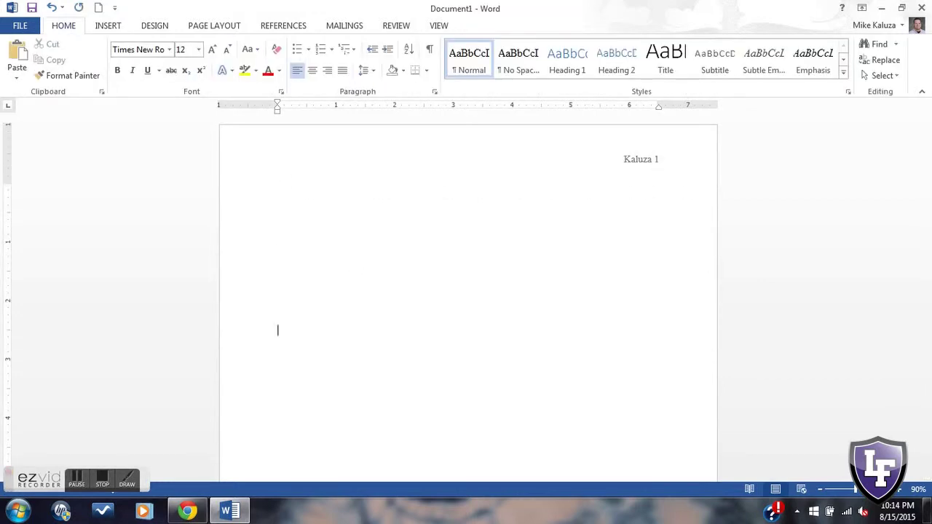
{"action": "key", "text": "Return"}
{"action": "key", "text": "Return"}
{"action": "key", "text": "Return"}
{"action": "key", "text": "Return"}
{"action": "key", "text": "Return"}
{"action": "key", "text": "Return"}
{"action": "key", "text": "Return"}
{"action": "key", "text": "Return"}
{"action": "key", "text": "Return"}
{"action": "key", "text": "Return"}
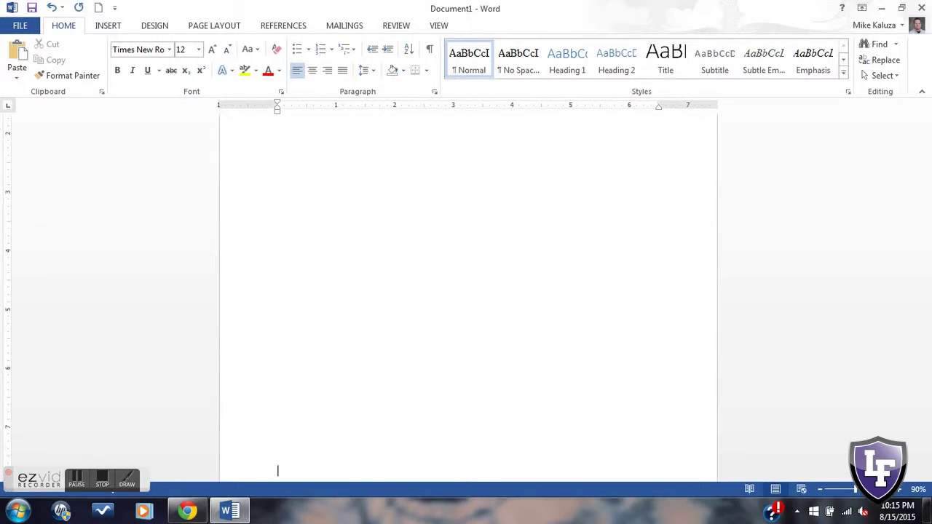
{"action": "key", "text": "Return"}
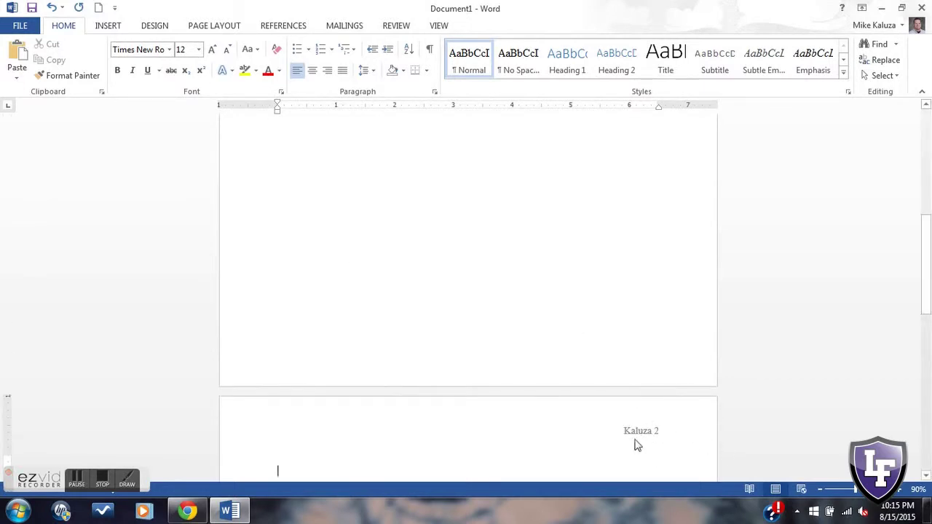
- Remove all the blank lines to return to the start of the first page
{"action": "key", "text": "BackSpace"}
{"action": "key", "text": "BackSpace"}
{"action": "key", "text": "BackSpace"}
{"action": "key", "text": "BackSpace"}
{"action": "key", "text": "BackSpace"}
{"action": "key", "text": "BackSpace"}
{"action": "key", "text": "BackSpace"}
{"action": "key", "text": "BackSpace"}
{"action": "key", "text": "BackSpace"}
{"action": "key", "text": "BackSpace"}
{"action": "key", "text": "BackSpace"}
{"action": "key", "text": "BackSpace"}
{"action": "key", "text": "BackSpace"}
{"action": "key", "text": "BackSpace"}
{"action": "key", "text": "BackSpace"}
{"action": "key", "text": "BackSpace"}
{"action": "key", "text": "BackSpace"}
{"action": "key", "text": "BackSpace"}
{"action": "key", "text": "BackSpace"}
{"action": "key", "text": "BackSpace"}
{"action": "key", "text": "BackSpace"}
{"action": "key", "text": "BackSpace"}
{"action": "key", "text": "BackSpace"}
{"action": "key", "text": "BackSpace"}
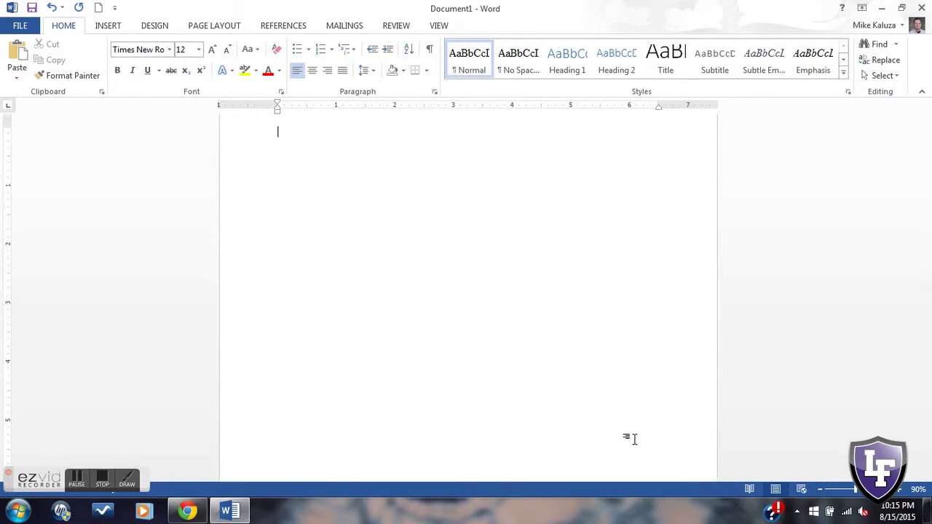
- Set the line spacing of the body text to 2.0
{"action": "scroll", "coordinate": [925, 186], "scroll_direction": "up", "scroll_amount": 2}
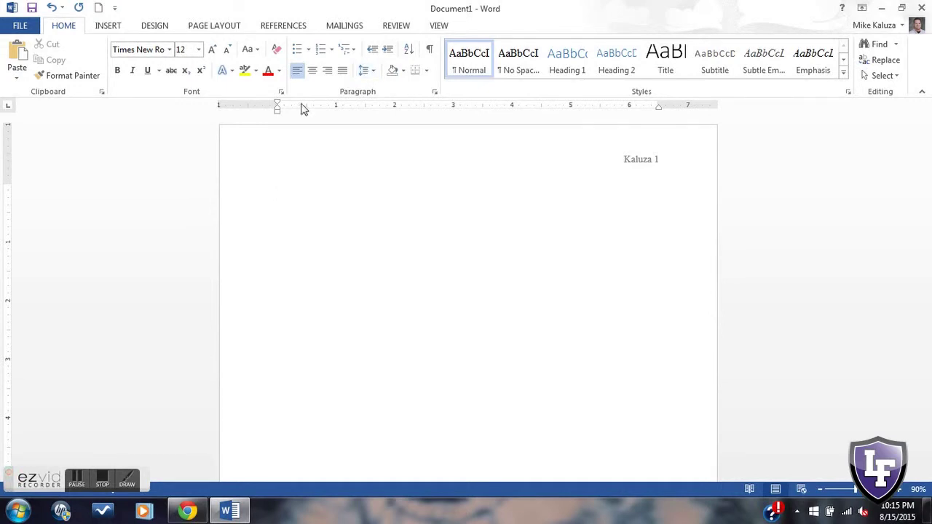
{"action": "left_click", "coordinate": [376, 76]}
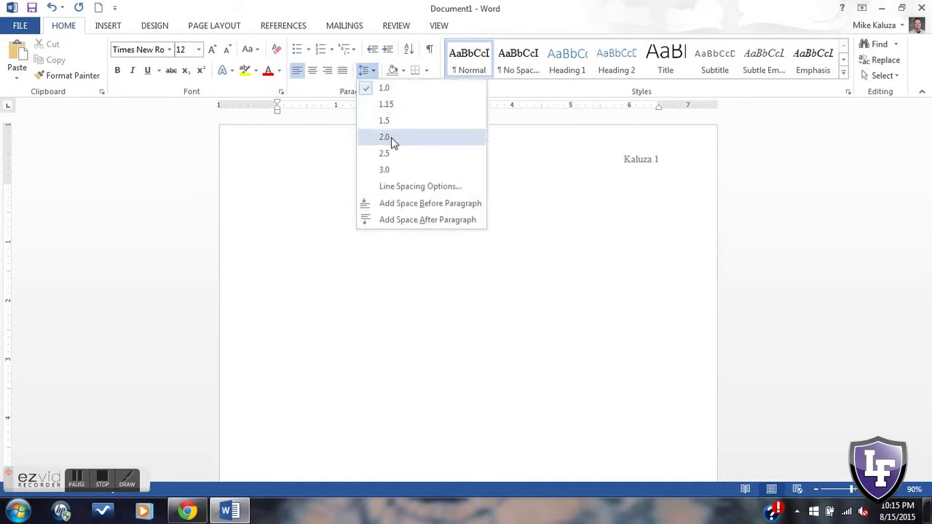
{"action": "left_click", "coordinate": [393, 139]}
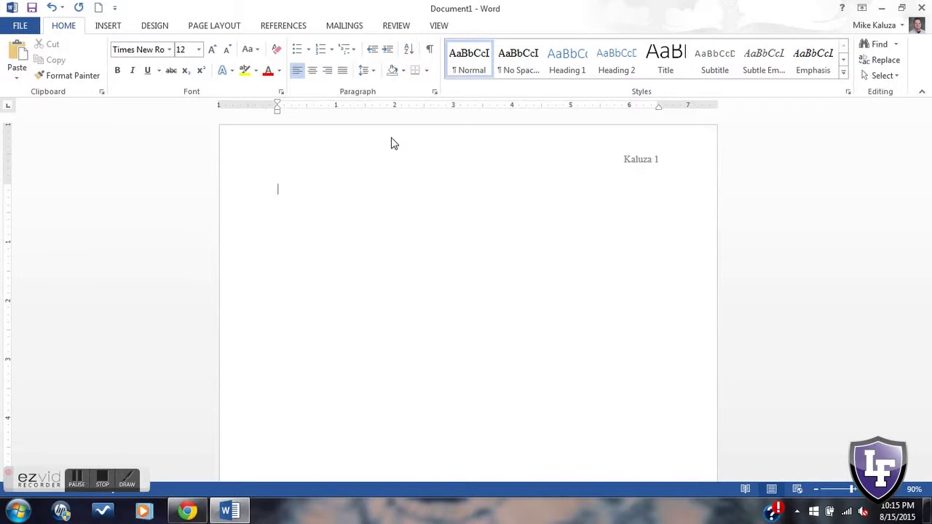
- Enter the heading on four lines: "Student's Name", the teacher's name, "CAP I" and "September 10, 2015"
{"action": "type", "text": "Y"}
{"action": "key", "text": "BackSpace"}
{"action": "type", "text": "Student's Name"}
{"action": "key", "text": "Return"}
{"action": "type", "text": "Mr. Kaluza"}
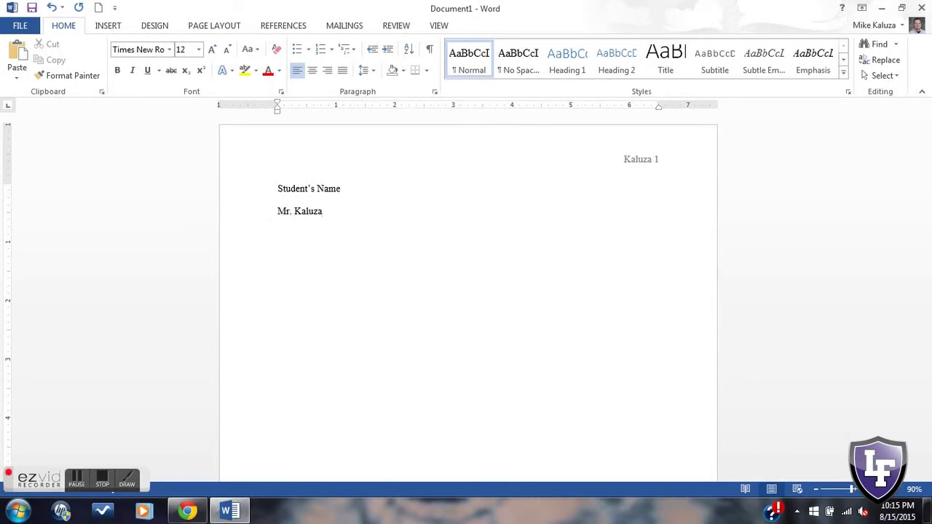
{"action": "key", "text": "Return"}
{"action": "type", "text": "CAP I"}
{"action": "type", "text": "September 10, 2015"}
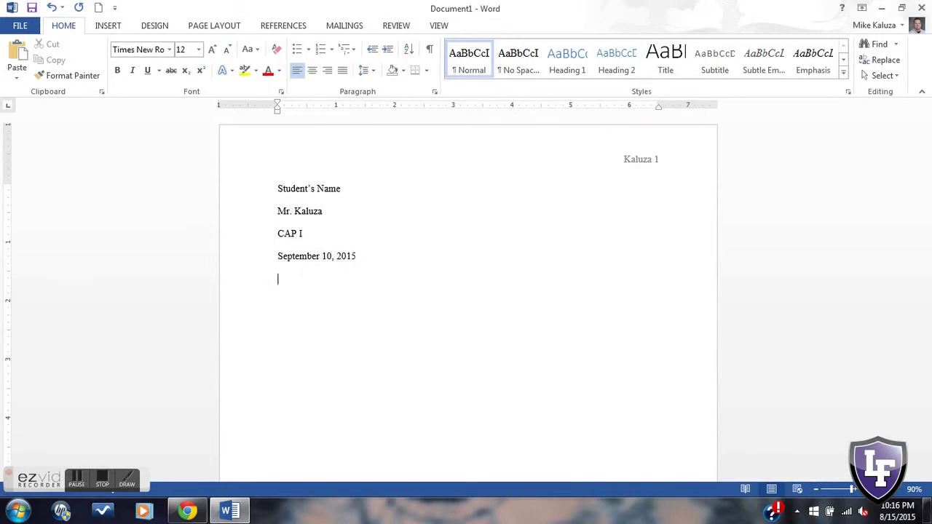
- Add the centered line "Title" below the date and start a new line
{"action": "left_click", "coordinate": [313, 74]}
{"action": "type", "text": "Title"}
{"action": "key", "text": "Return"}
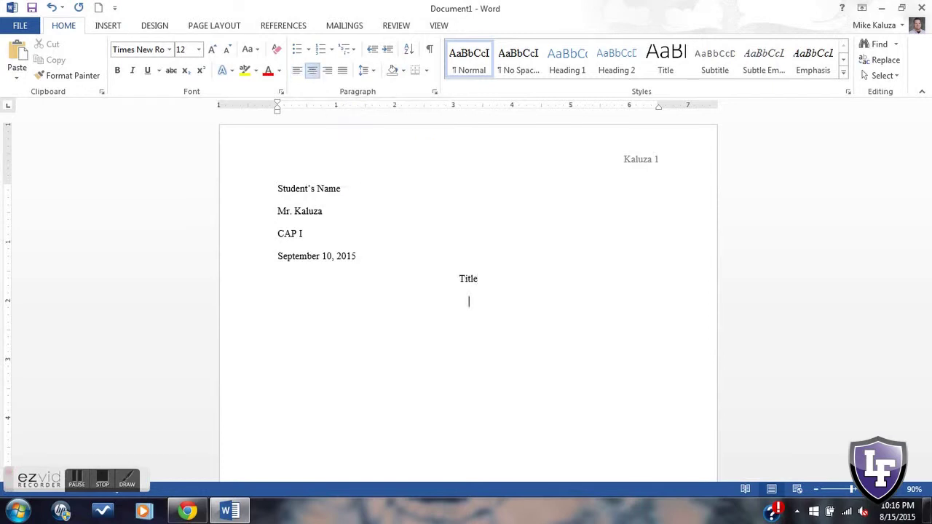
- Left-align the line below the title and enter "Start to type out your paper." with a first-line indent
{"action": "left_click", "coordinate": [298, 75]}
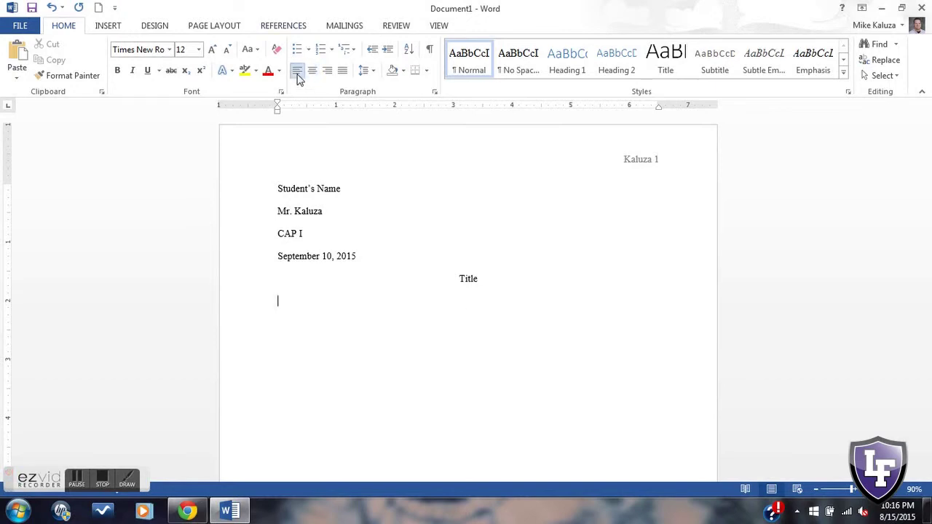
{"action": "key", "text": "Tab"}
{"action": "type", "text": "Start to type out your paper."}
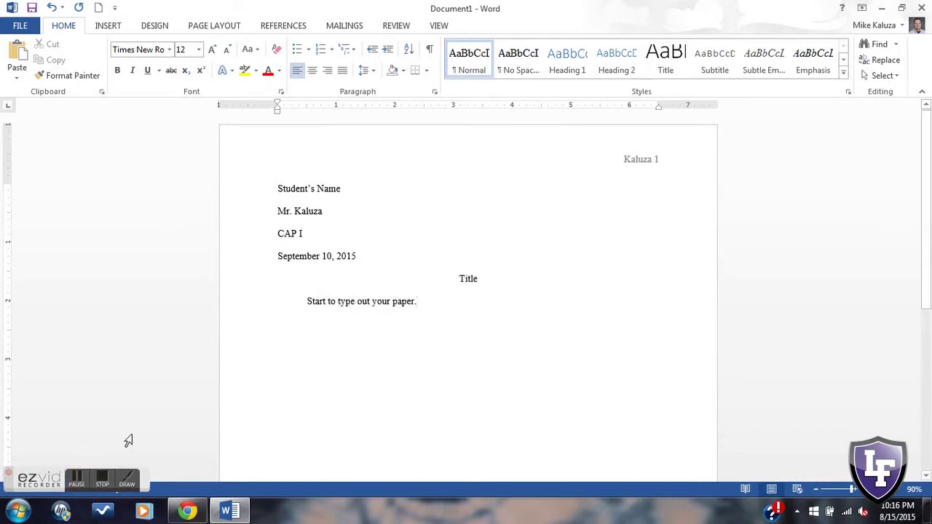
- Add a centered "Works Cited" heading at the top of page 3 and left-align the line below it
{"action": "left_click", "coordinate": [79, 482]}
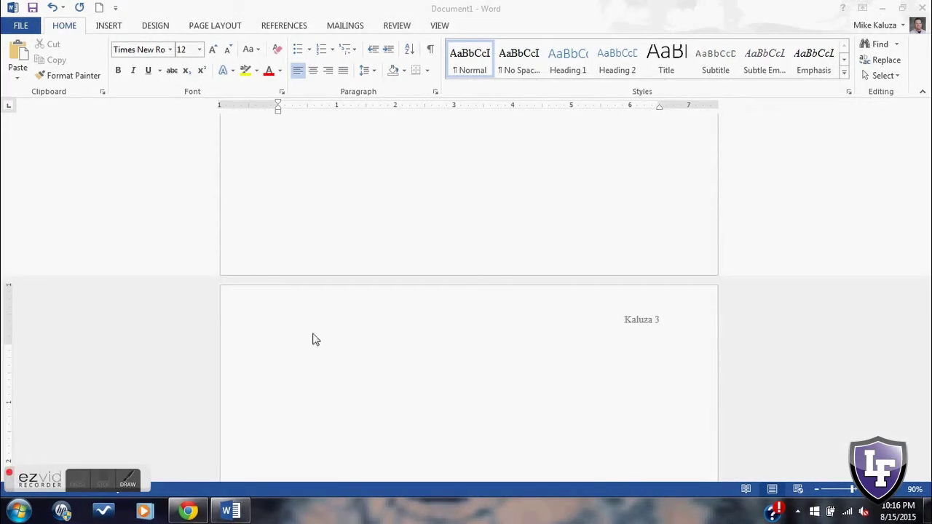
{"action": "left_click", "coordinate": [313, 339]}
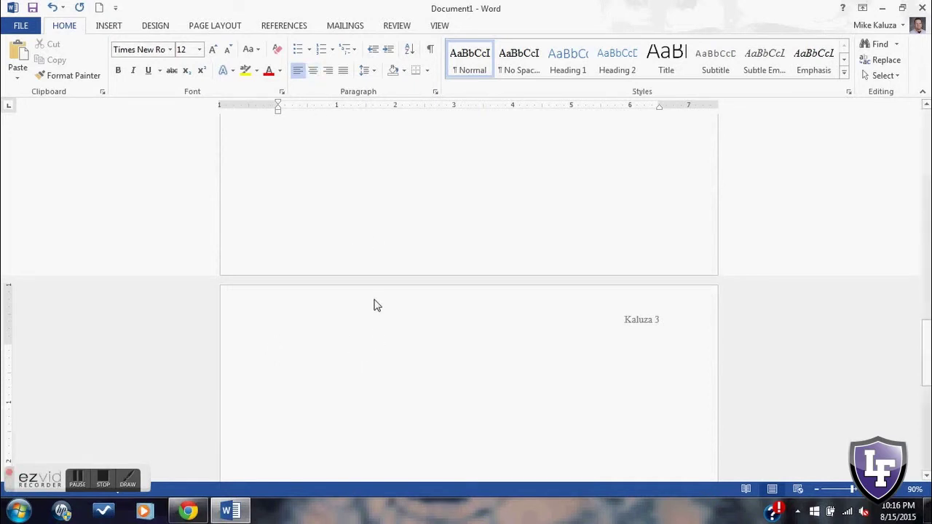
{"action": "left_click", "coordinate": [314, 71]}
{"action": "type", "text": "s Cited"}
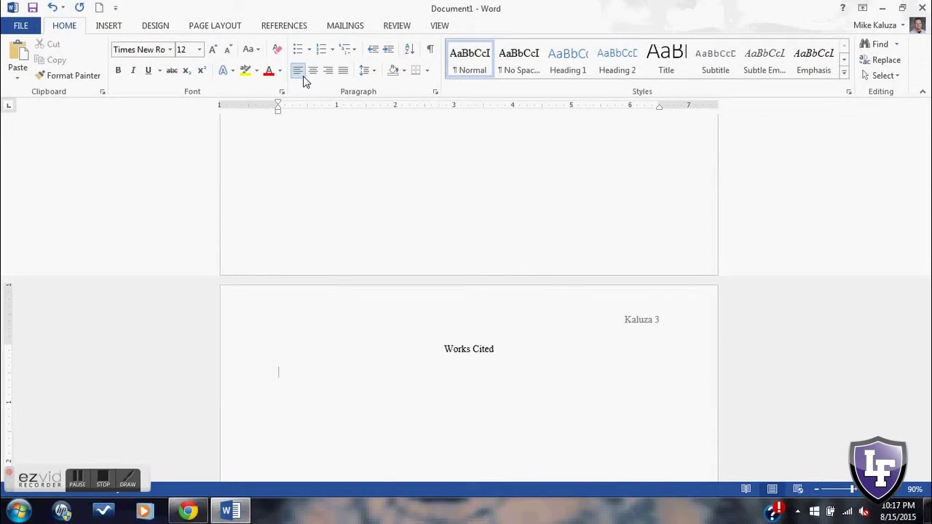
{"action": "left_click", "coordinate": [78, 484]}
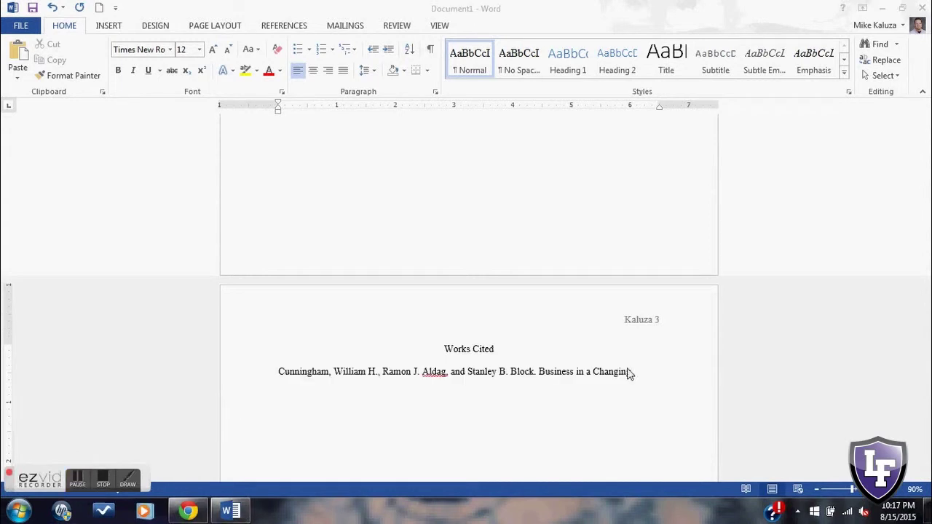
- Complete the book citation after "Business in a Changing" with "World. 3d ed. Cincinnati: South-Western Publishing Co., 1993."
{"action": "left_click", "coordinate": [636, 372]}
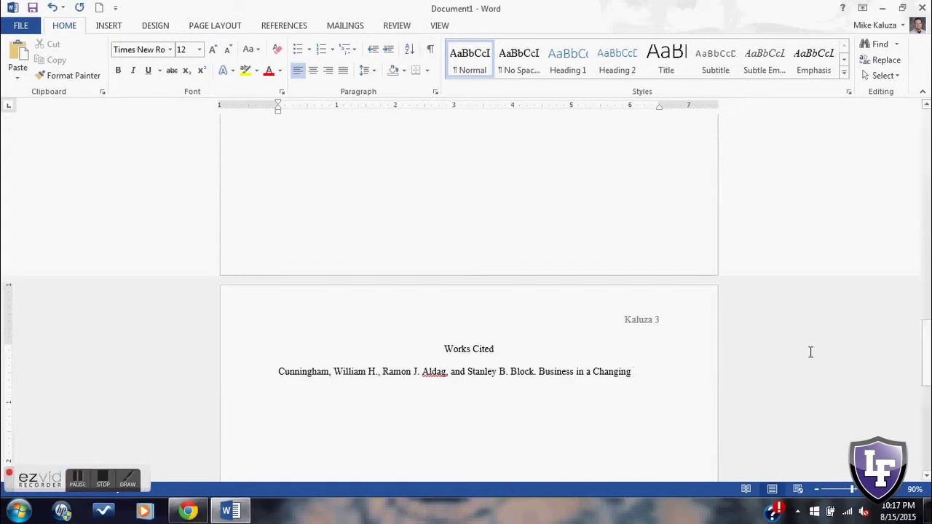
{"action": "type", "text": "World"}
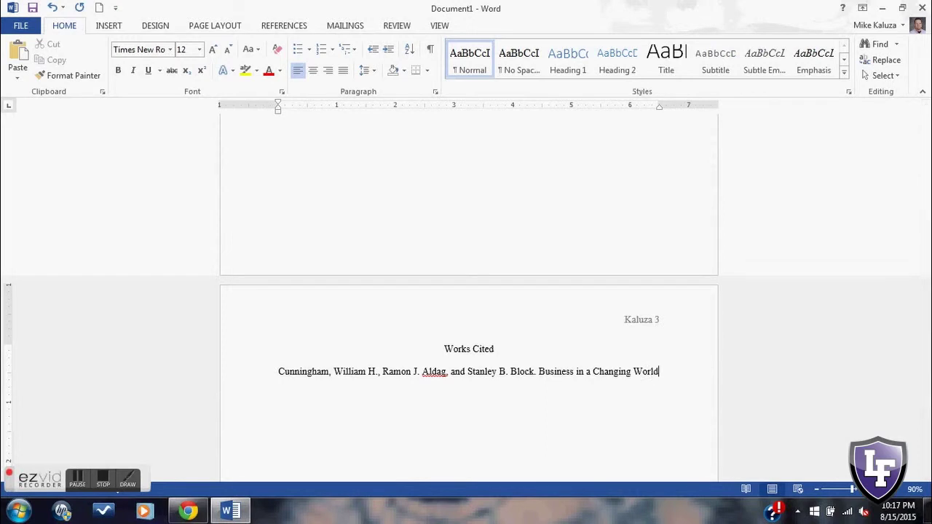
{"action": "type", "text": ". 3d ed. "}
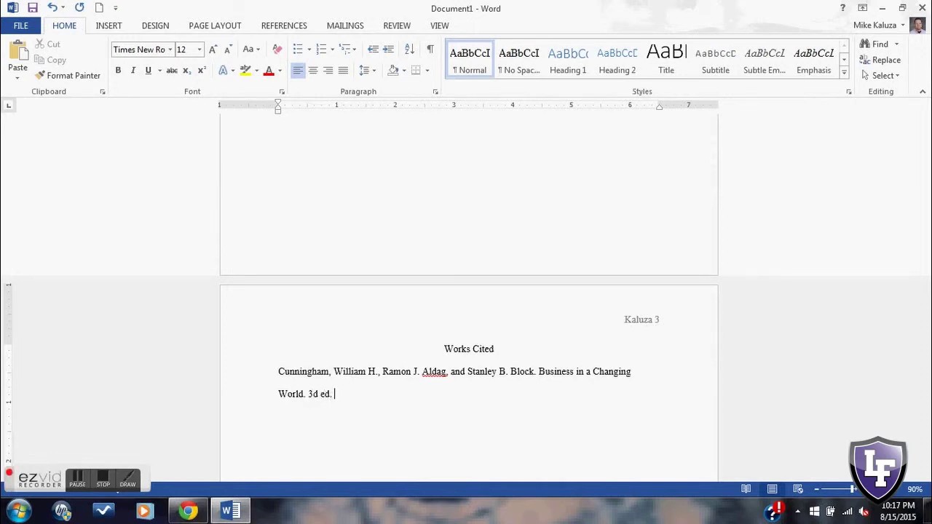
{"action": "type", "text": "Cincinnati: South-Western "}
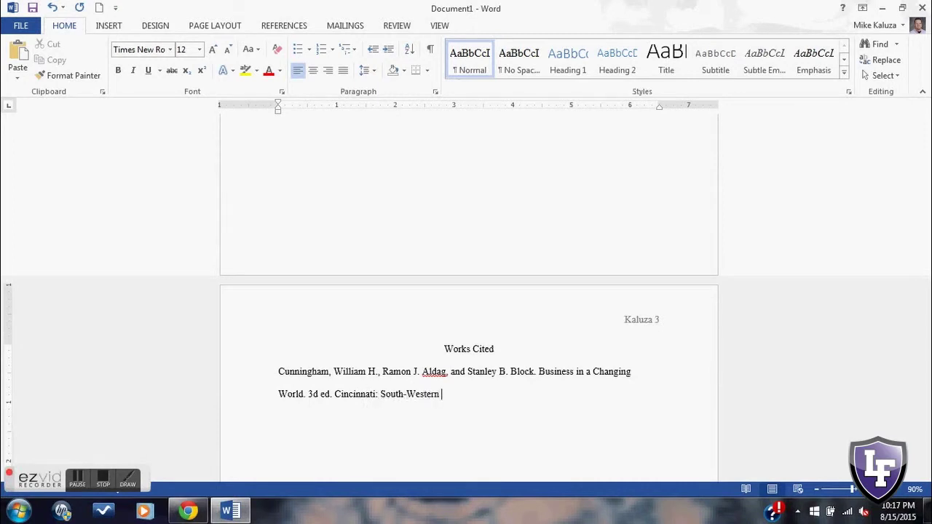
{"action": "type", "text": "Publishing Co., 1993."}
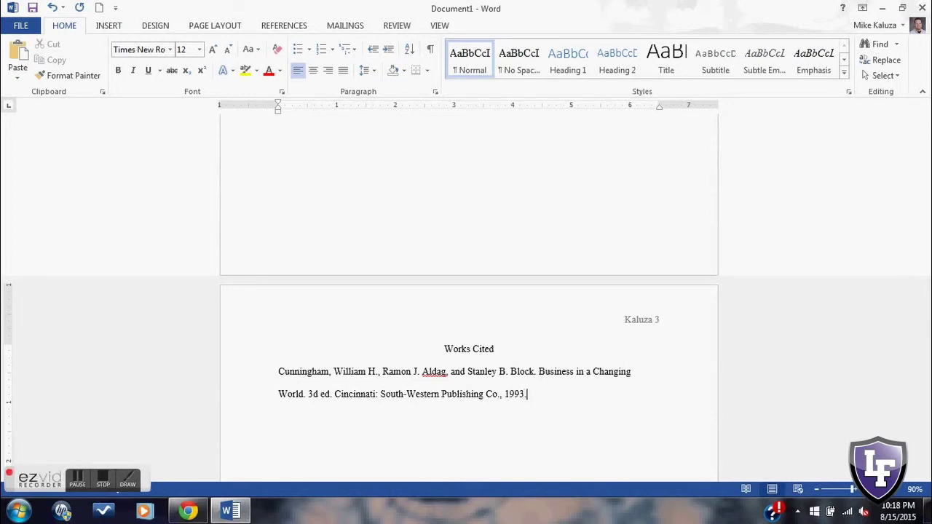
- Try a 0.5-inch hanging indent on the whole citation and undo it
{"action": "left_click_drag", "start_coordinate": [530, 393], "coordinate": [261, 378]}
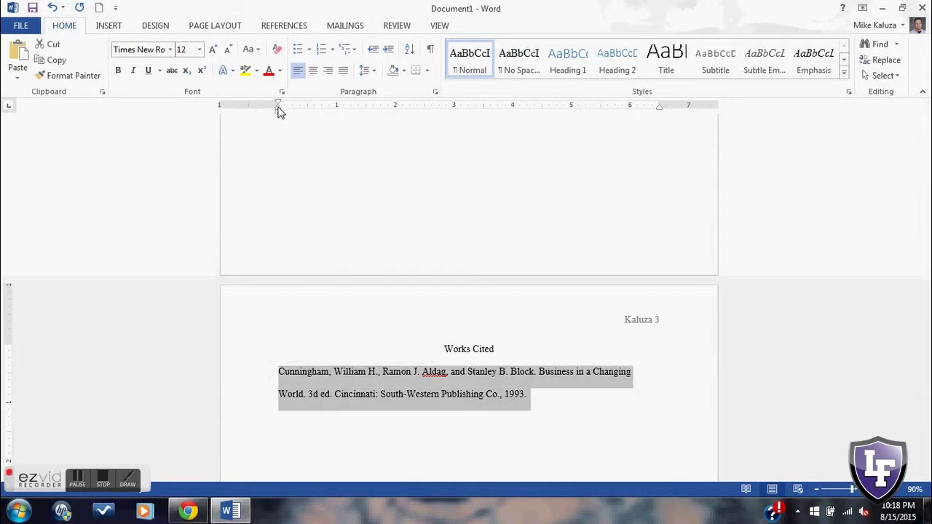
{"action": "left_click_drag", "start_coordinate": [278, 108], "coordinate": [306, 110]}
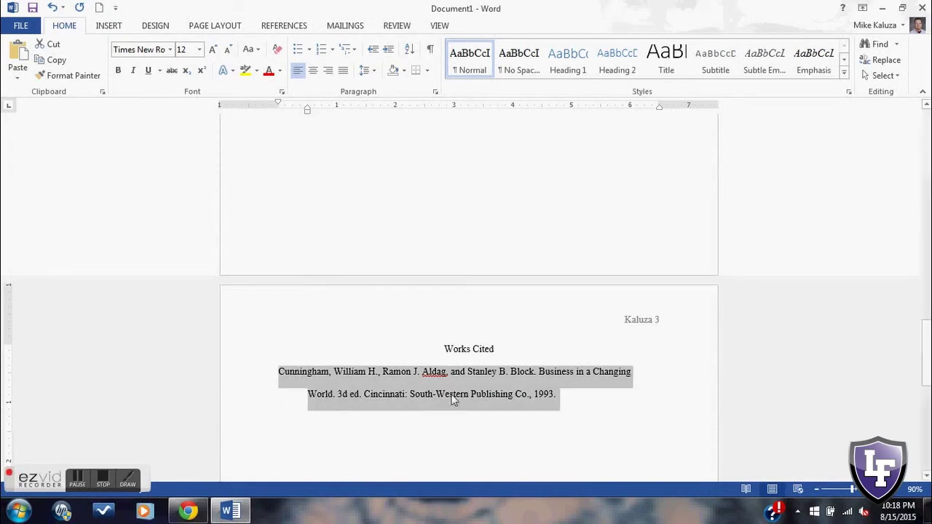
{"action": "left_click", "coordinate": [307, 399]}
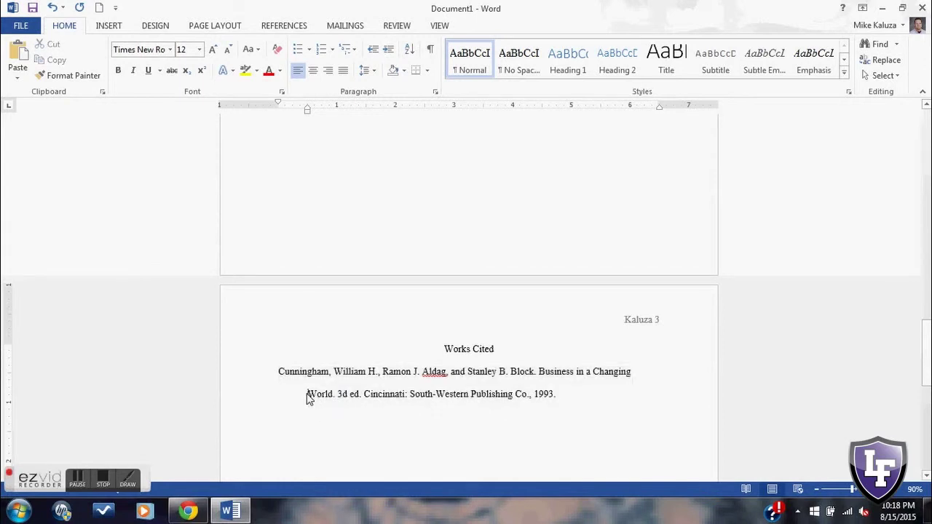
{"action": "key", "text": "ctrl+z"}
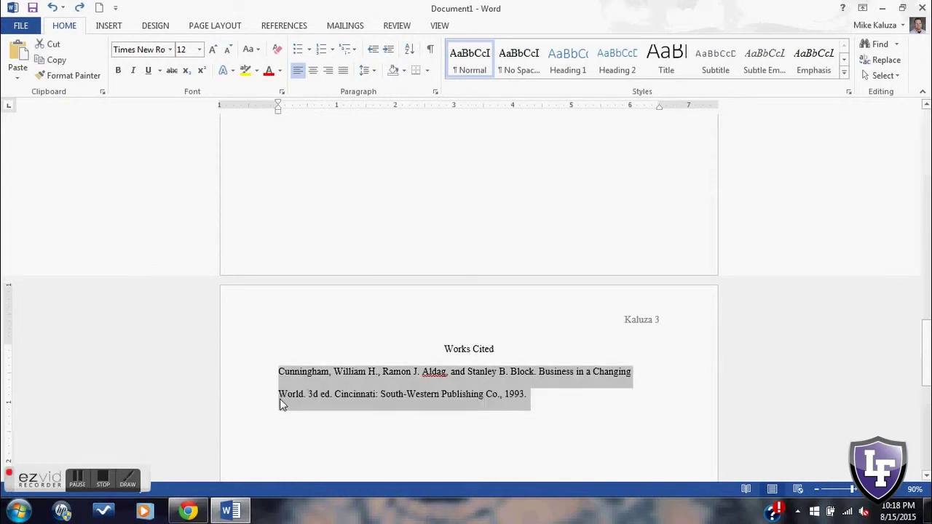
- Try indenting the citation's second line with a tab at "World" and remove that indent
{"action": "left_click", "coordinate": [279, 394]}
{"action": "key", "text": "Tab"}
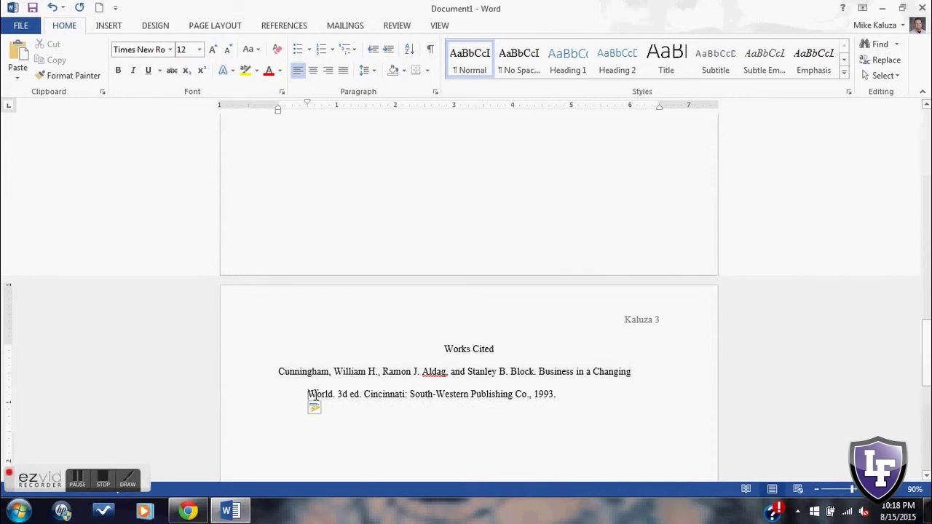
{"action": "key", "text": "BackSpace"}
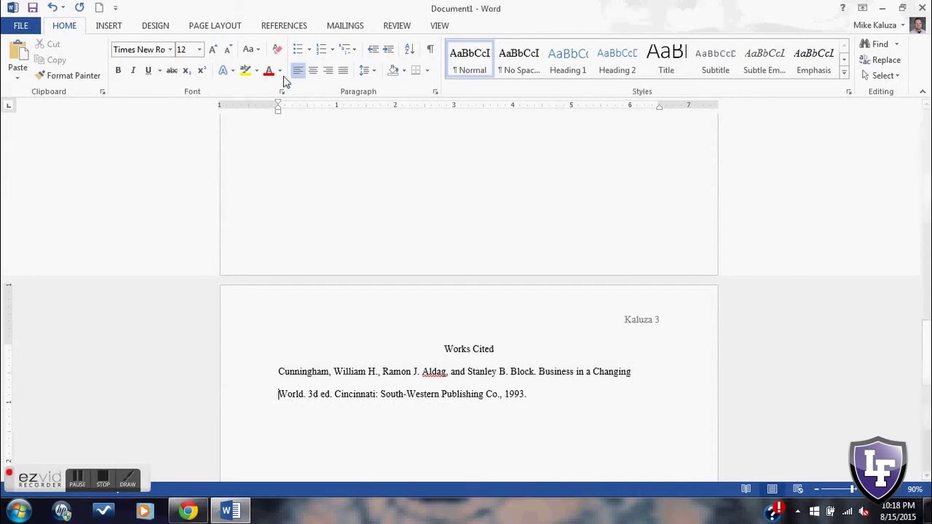
- Try adding "Add another title" before "Business" and tab-indenting the second line from "Changing", and undo these changes
{"action": "left_click", "coordinate": [539, 373]}
{"action": "type", "text": "Add another t"}
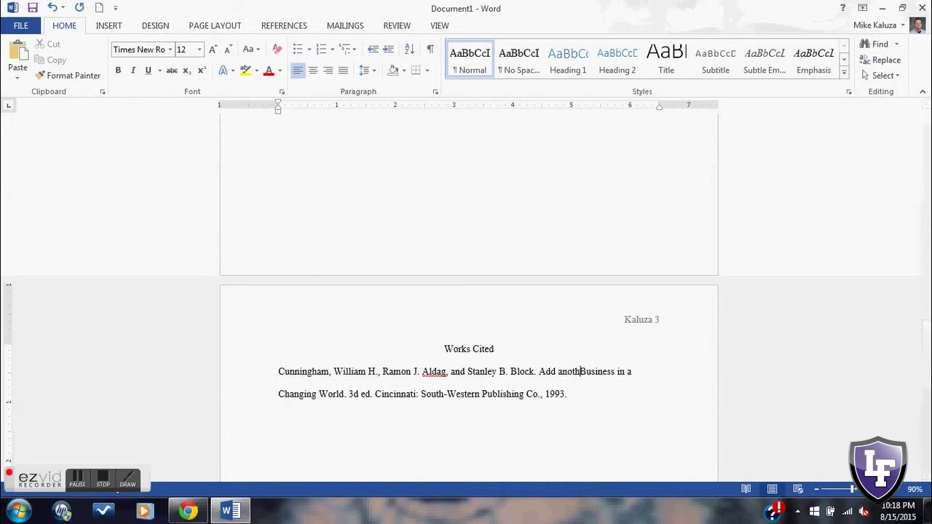
{"action": "type", "text": "itle"}
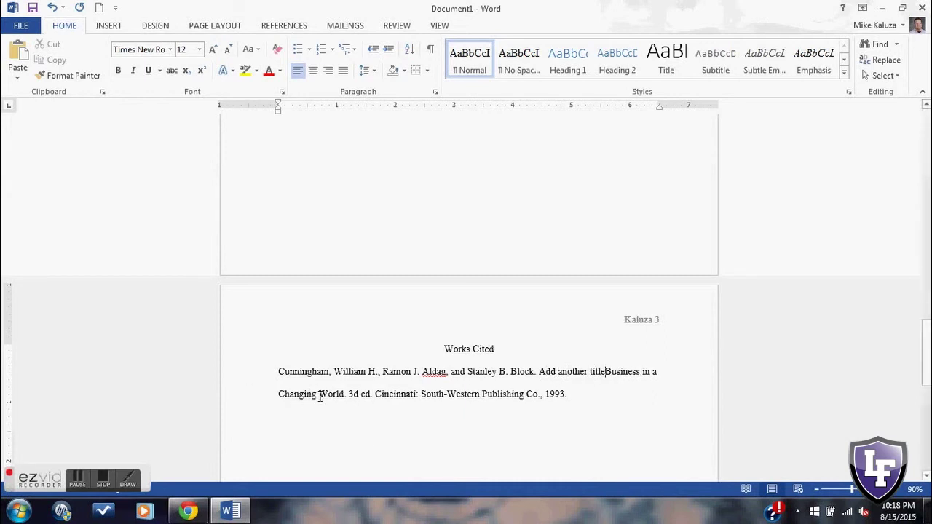
{"action": "left_click", "coordinate": [278, 394]}
{"action": "key", "text": "Tab"}
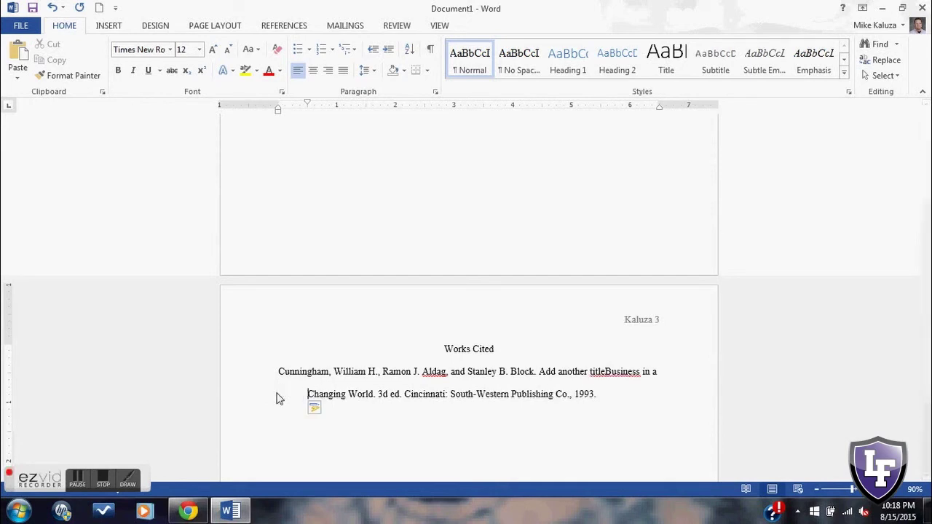
{"action": "key", "text": "BackSpace"}
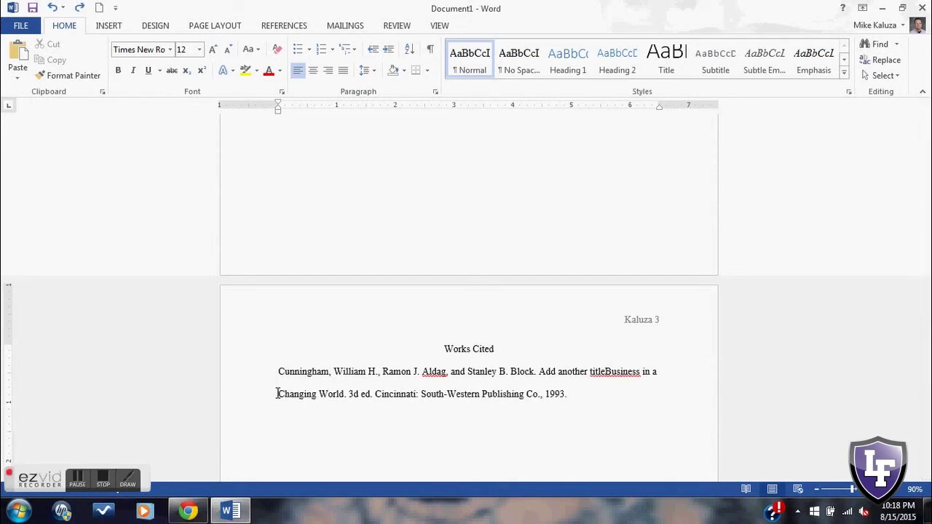
{"action": "key", "text": "ctrl+z"}
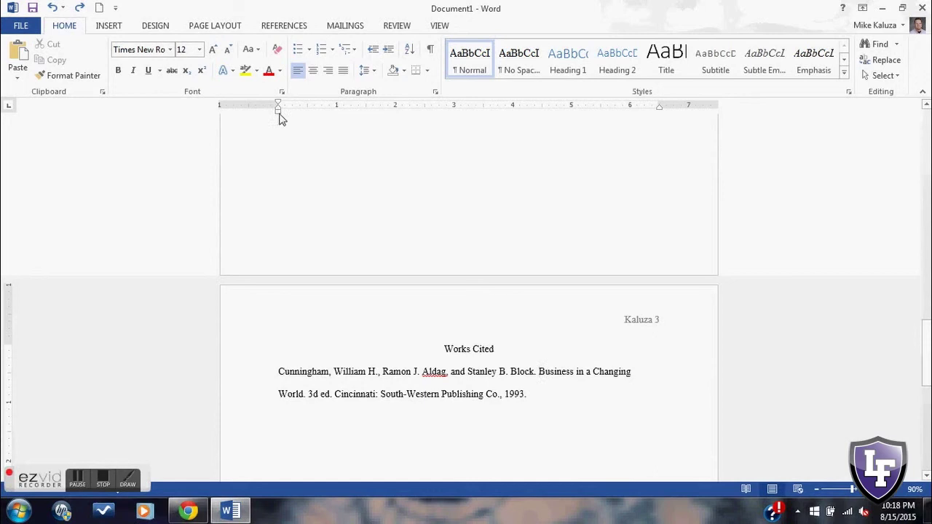
- Give the citation a 0.5-inch hanging indent and insert "Add an additional title." before "Business in a Changing World"
{"action": "left_click_drag", "start_coordinate": [539, 394], "coordinate": [267, 368]}
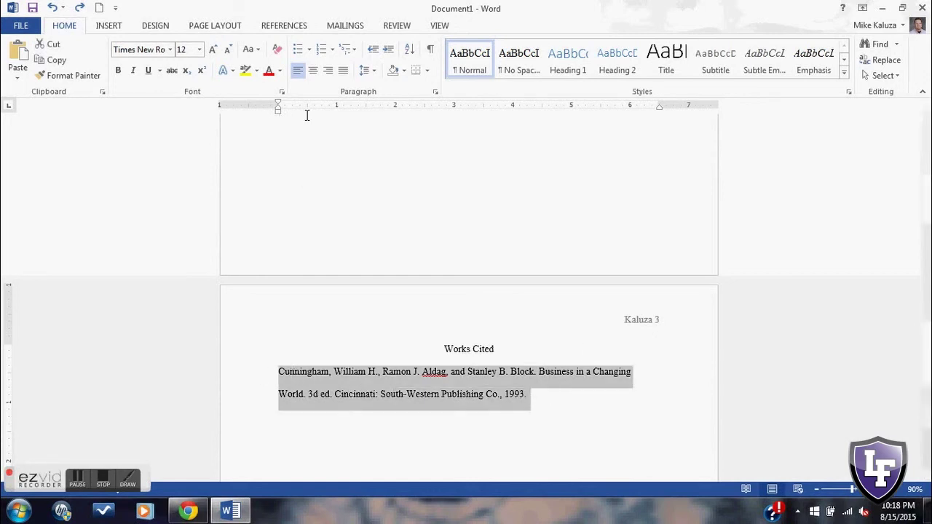
{"action": "left_click_drag", "start_coordinate": [280, 110], "coordinate": [307, 110]}
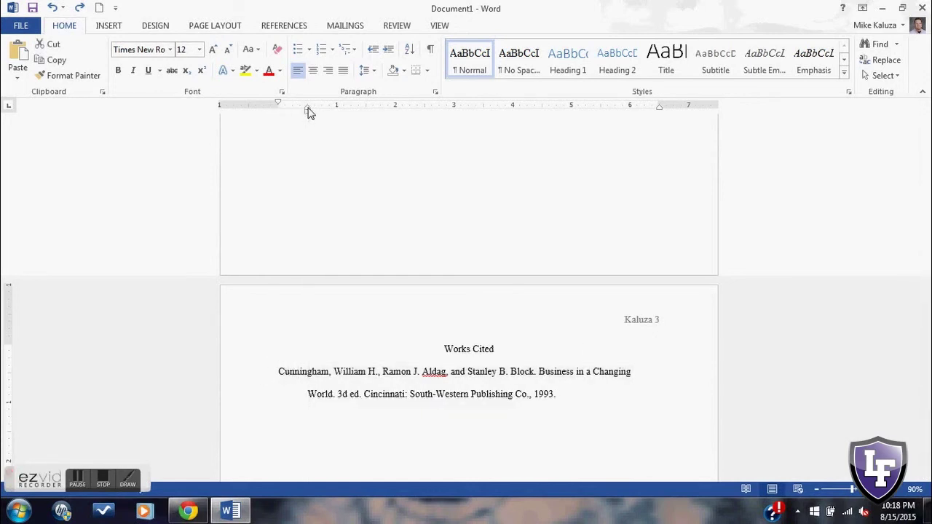
{"action": "left_click", "coordinate": [538, 372]}
{"action": "type", "text": "Add "}
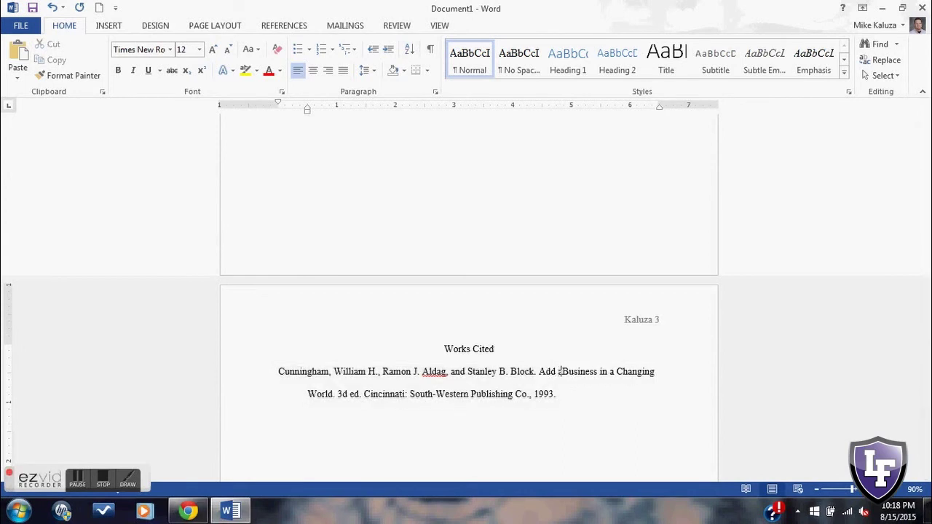
{"action": "type", "text": "an additioan"}
{"action": "key", "text": "BackSpace"}
{"action": "key", "text": "BackSpace"}
{"action": "key", "text": "BackSpace"}
{"action": "type", "text": "nal title "}
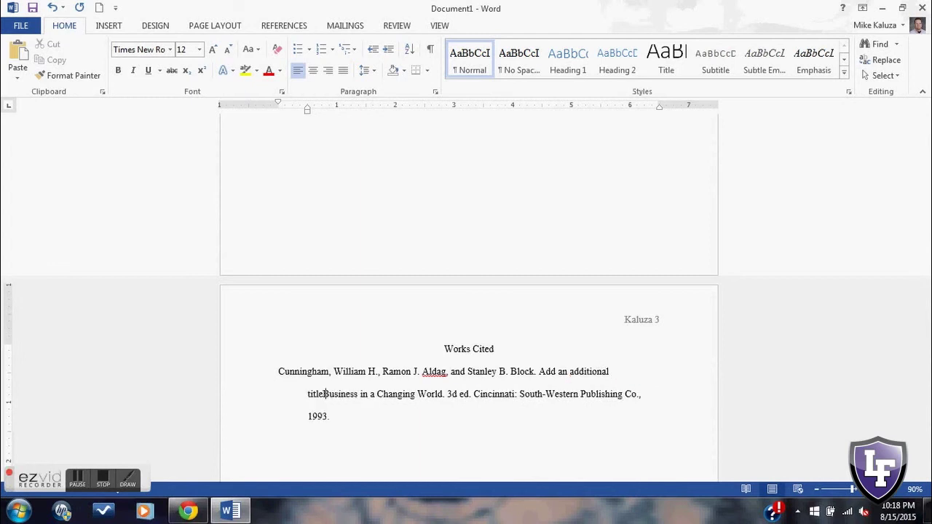
{"action": "type", "text": "."}
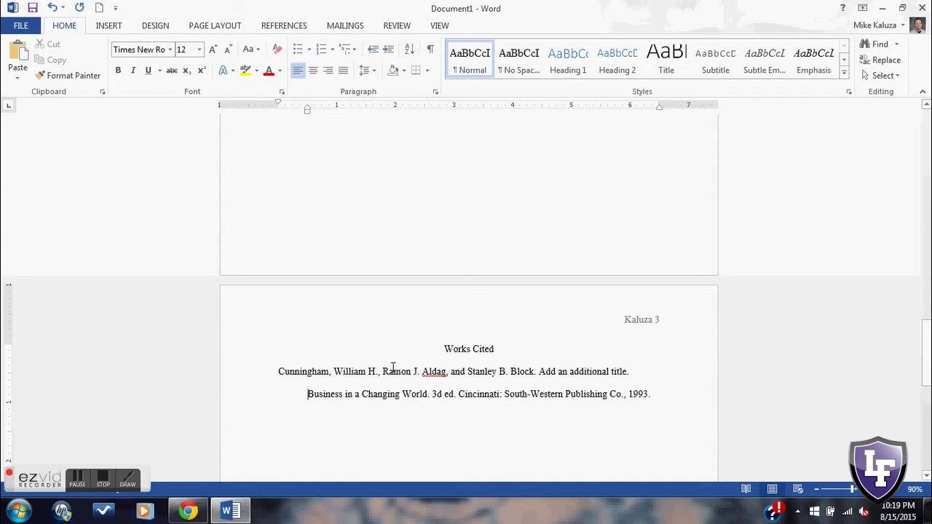
{"action": "left_click", "coordinate": [101, 476]}
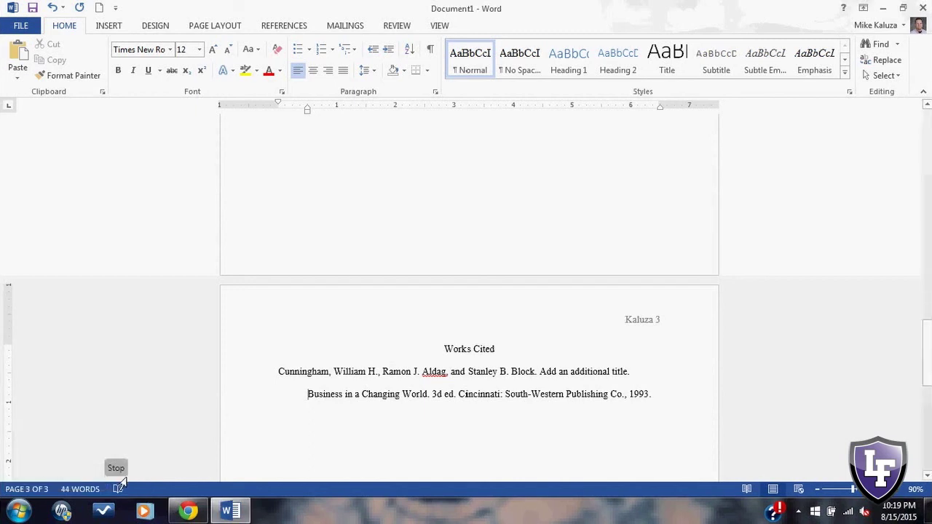